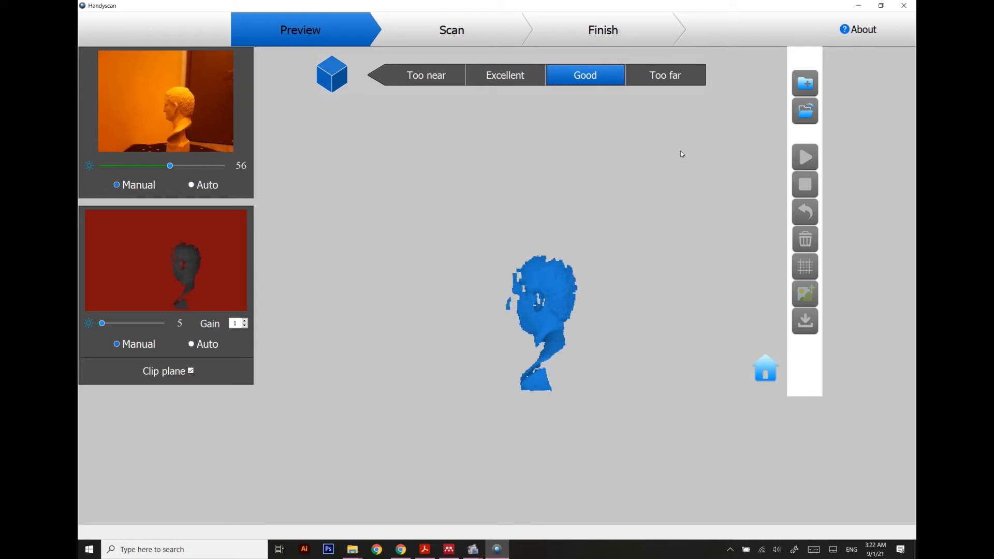
- Create a new project and start scanning the bust as the turntable rotates
left_click(805, 83)
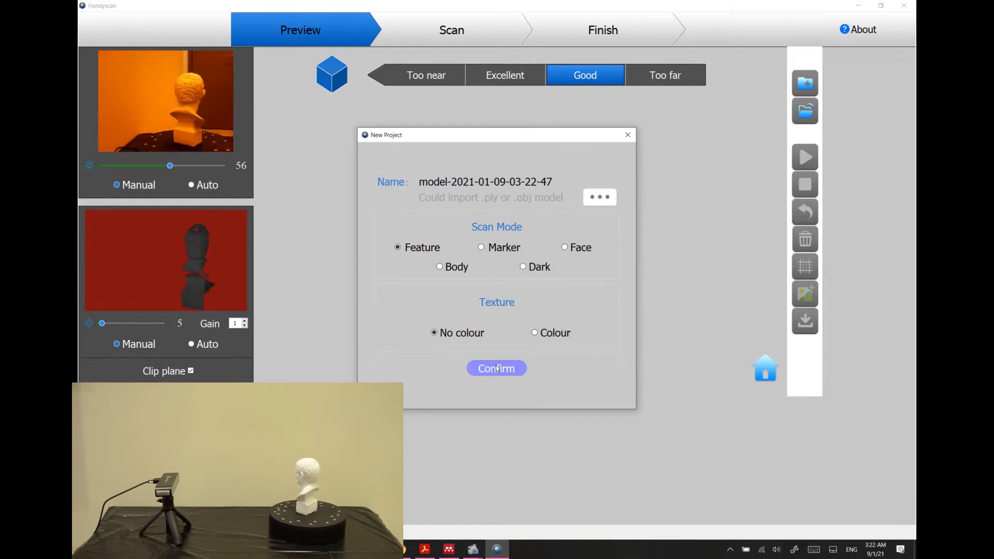
left_click(497, 368)
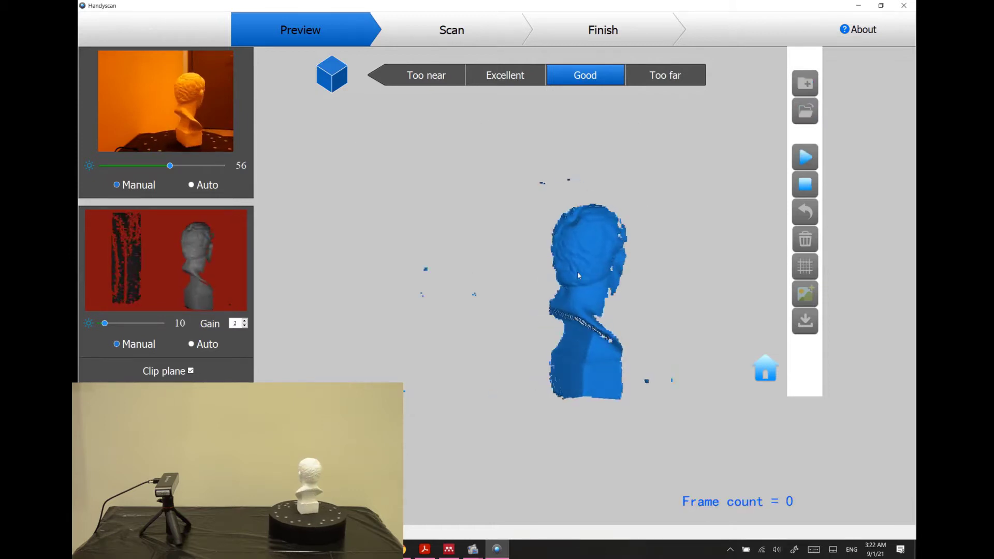
left_click(804, 157)
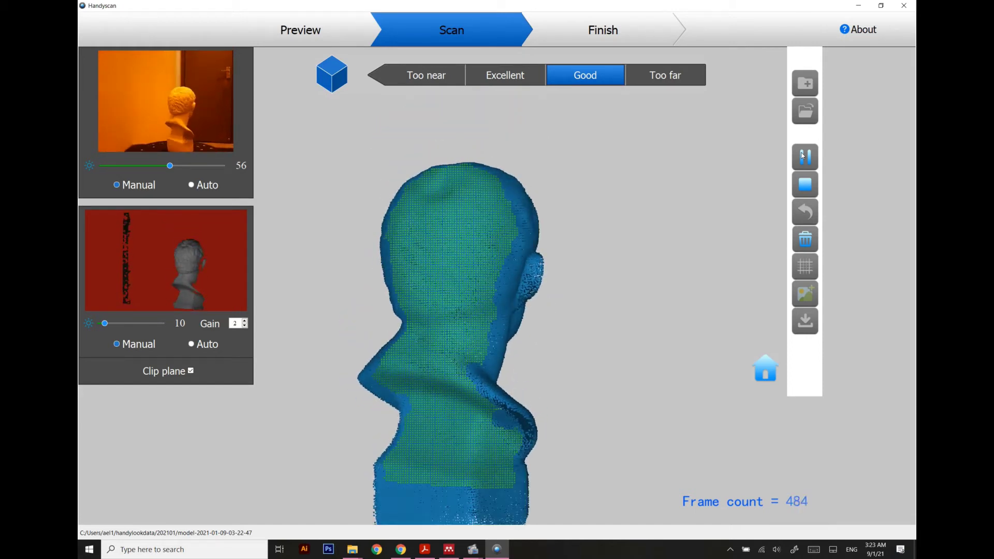
- Stop scanning, fuse the 491-frame point cloud, and mesh it with hole filling
left_click(804, 156)
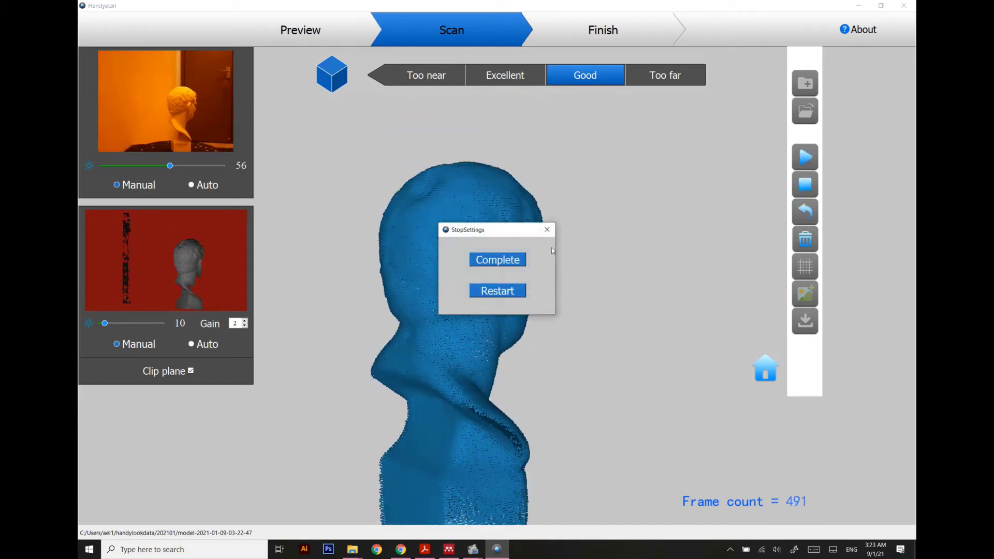
left_click(513, 264)
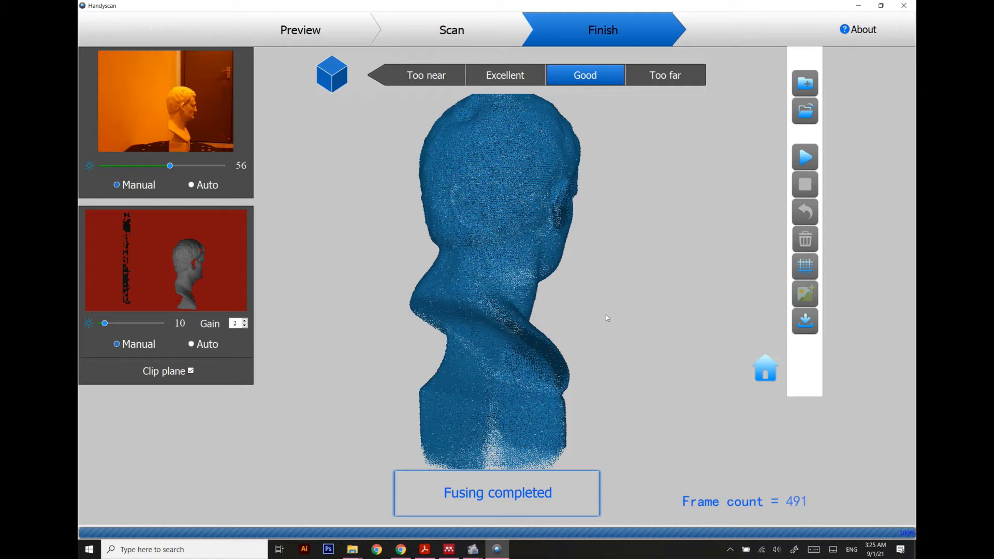
left_click(806, 267)
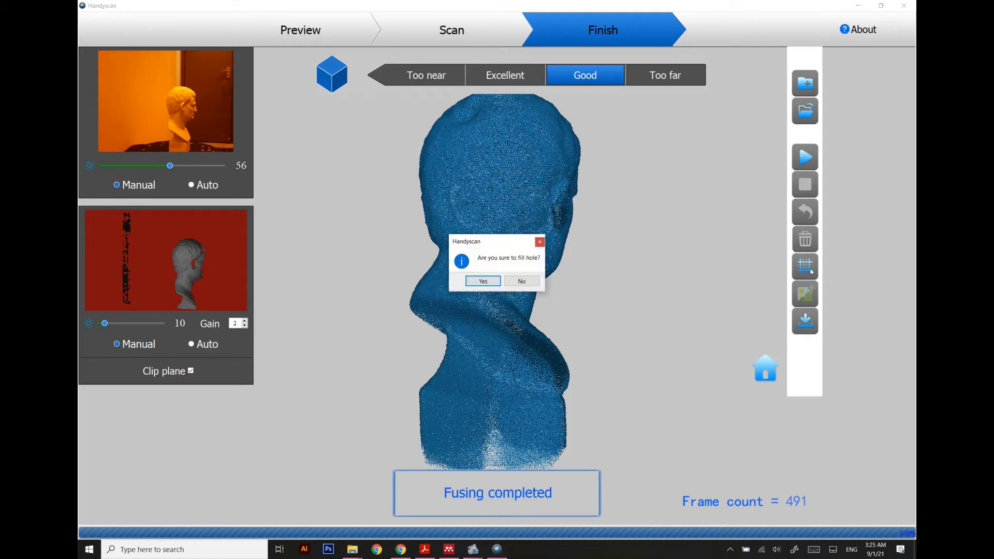
left_click(483, 282)
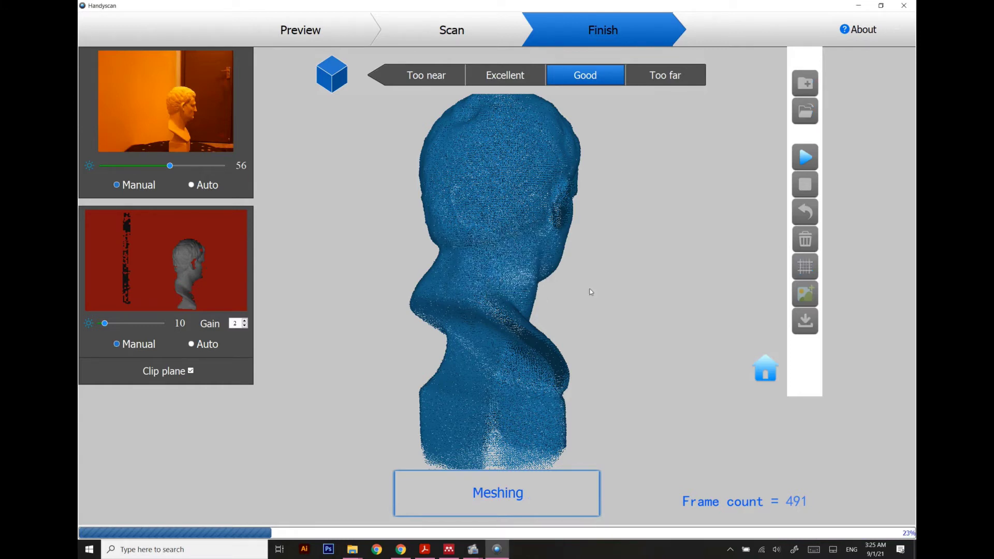
- Export the bust mesh to Downloads as an obj(*.obj) file named 'main model'
left_click(805, 321)
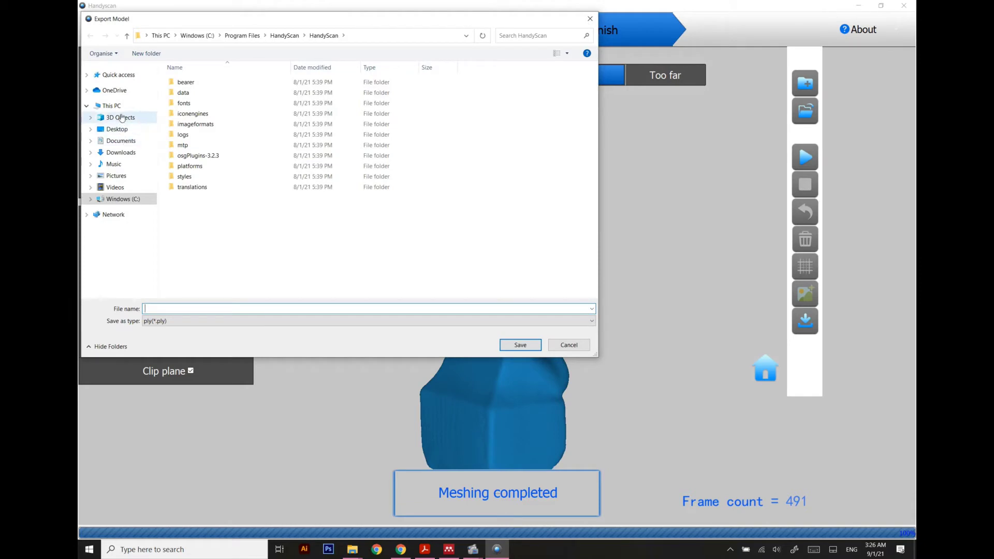
left_click(123, 155)
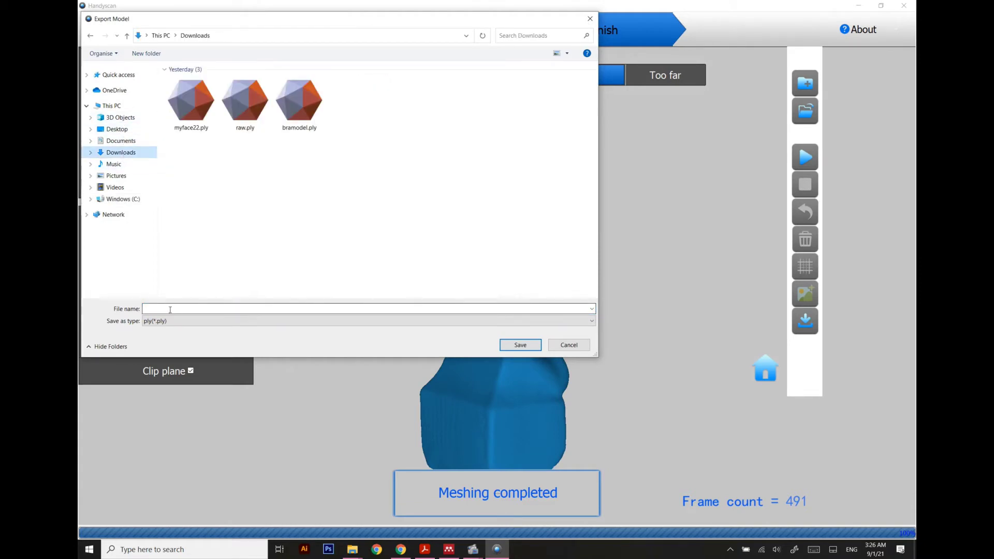
left_click(171, 322)
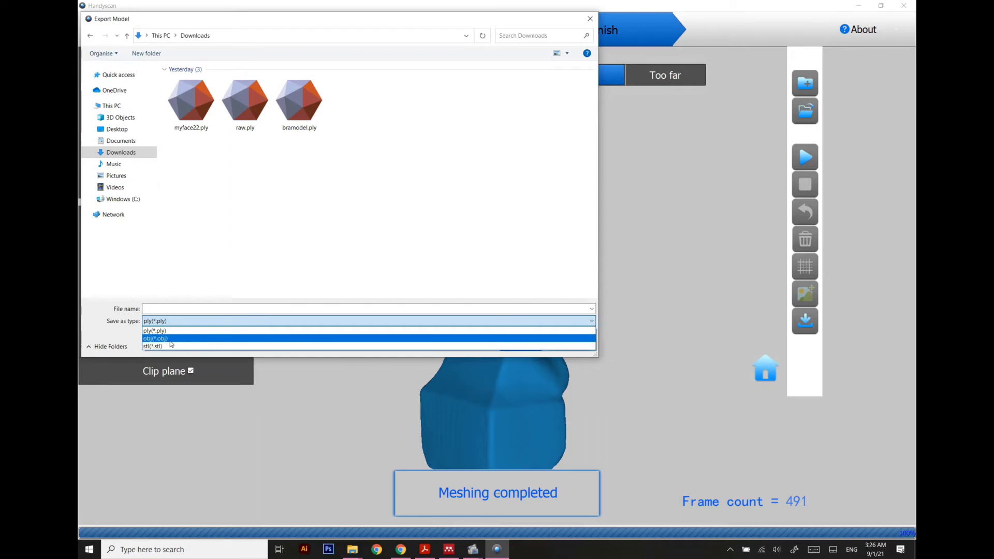
left_click(171, 341)
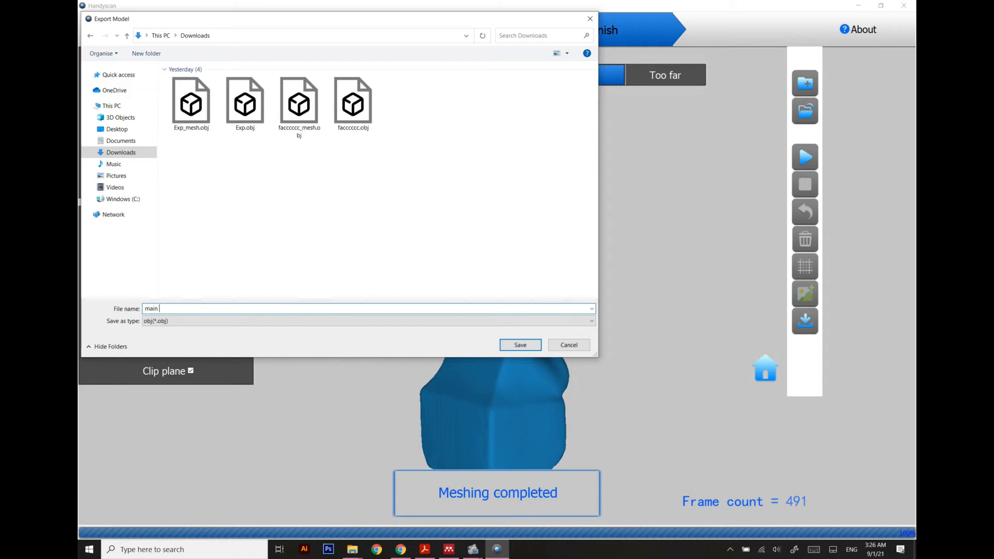
type("model")
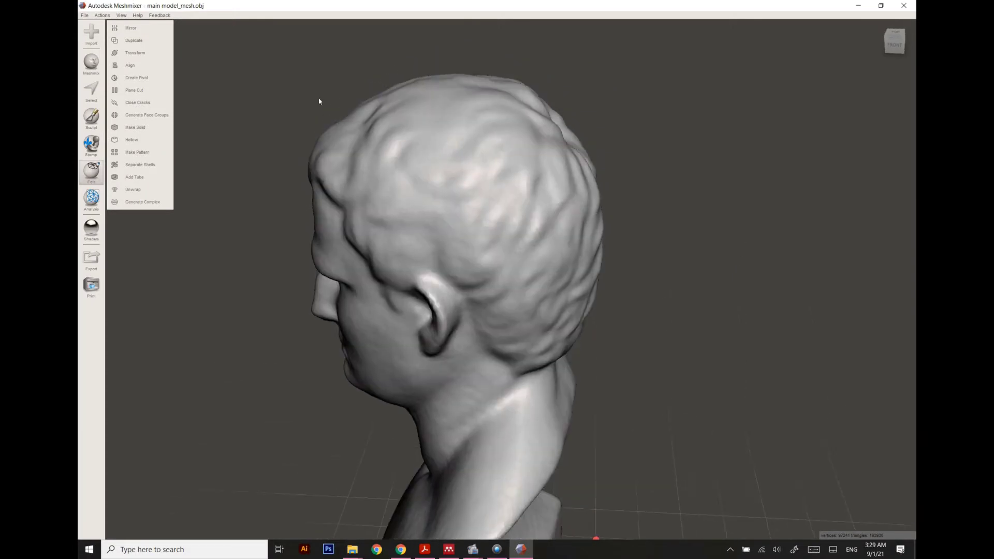
- Turn on Show Wireframe and zoom and orbit in on the bust's head
left_click(122, 15)
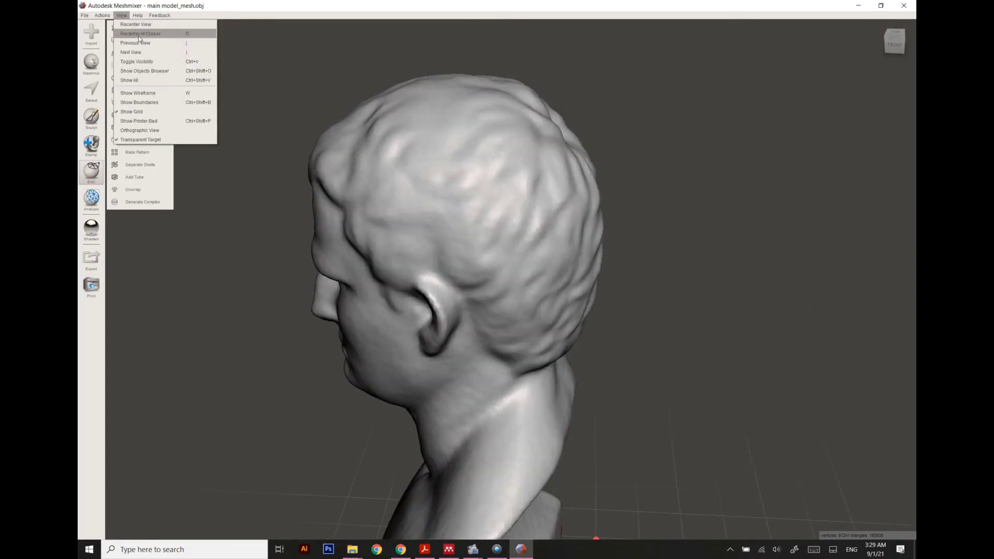
left_click(155, 94)
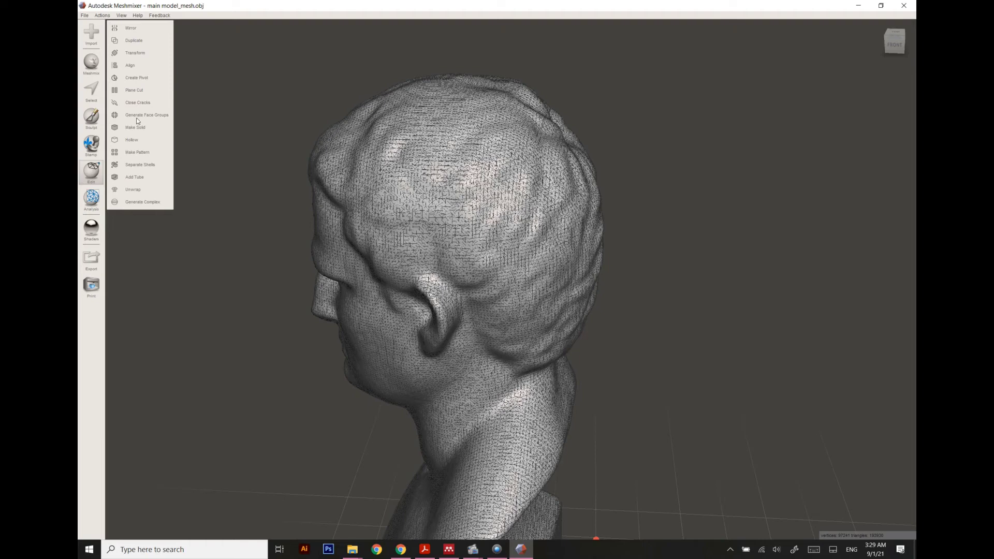
scroll(384, 220, "up", 5)
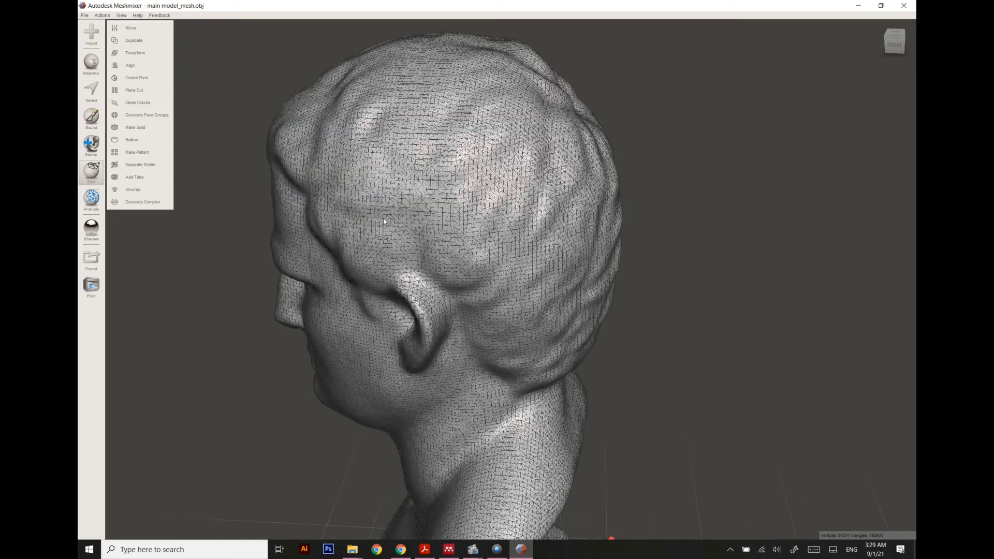
scroll(384, 220, "up", 8)
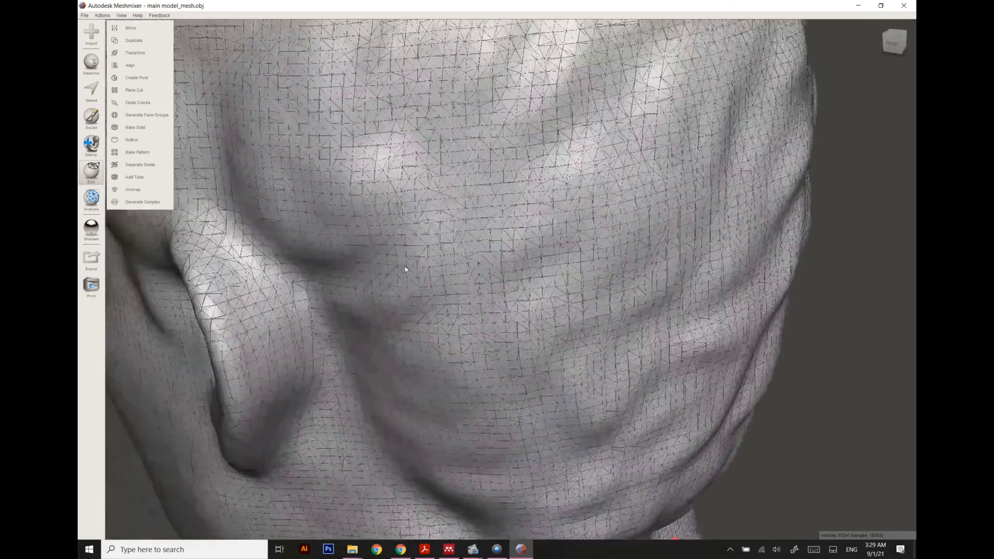
right_click_drag(406, 269, 339, 243)
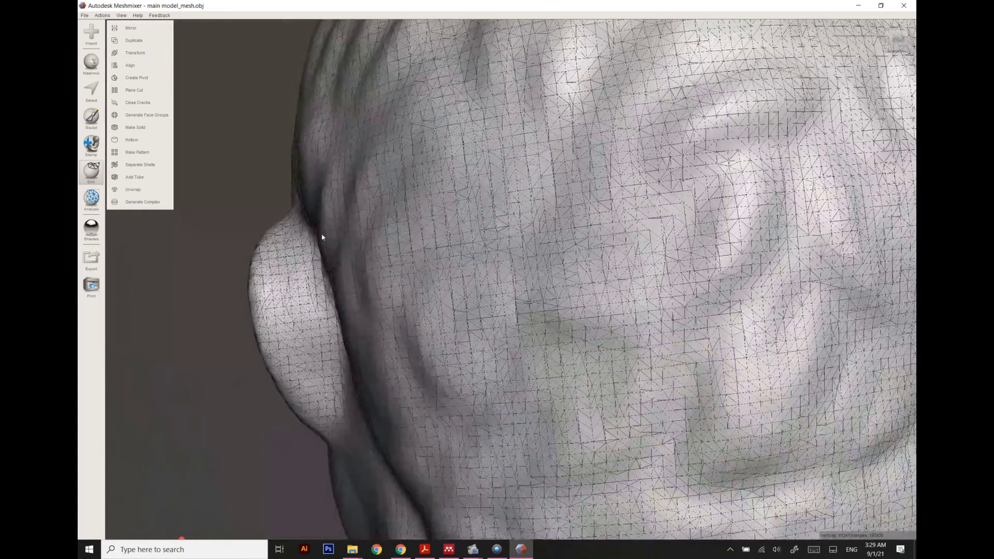
left_click(121, 15)
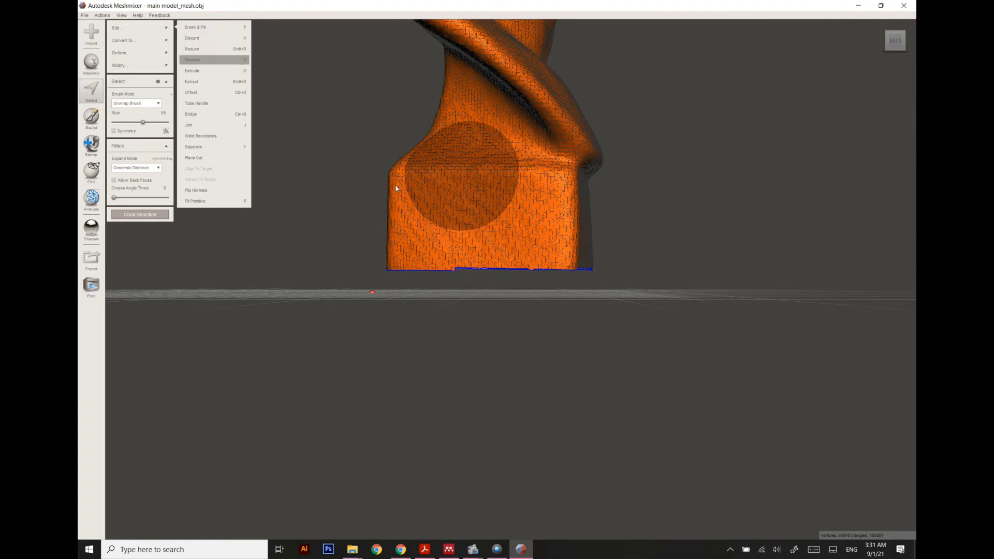
- Remesh the bust with R, then orbit and zoom to inspect the even triangles
key("r")
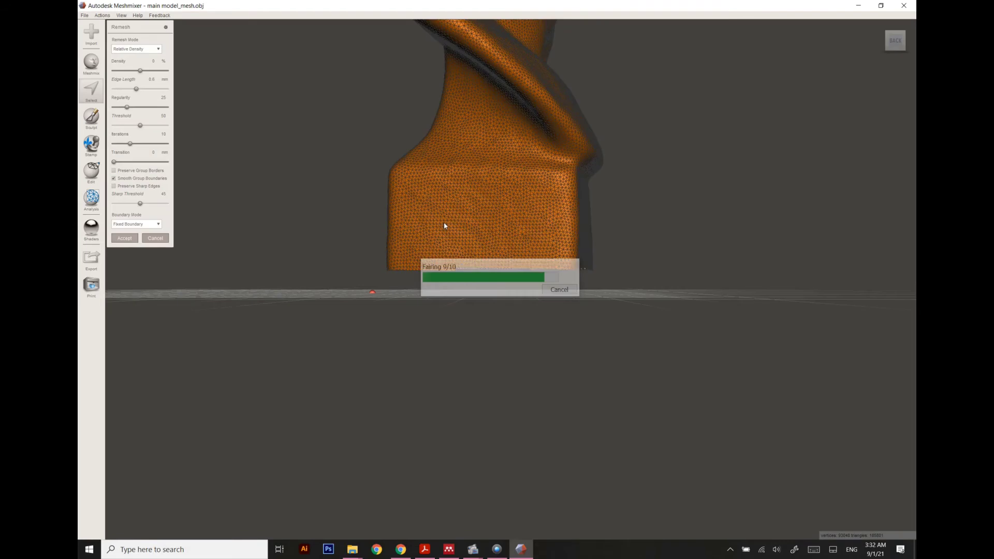
right_click_drag(444, 223, 452, 329)
scroll(483, 267, "up", 5)
right_click_drag(483, 266, 431, 349)
scroll(419, 373, "up", 3)
scroll(420, 371, "up", 2)
scroll(421, 362, "up", 2)
scroll(422, 349, "down", 3)
scroll(346, 308, "up", 2)
scroll(346, 301, "down", 2)
scroll(467, 299, "up", 3)
scroll(469, 303, "down", 3)
scroll(452, 291, "up", 2)
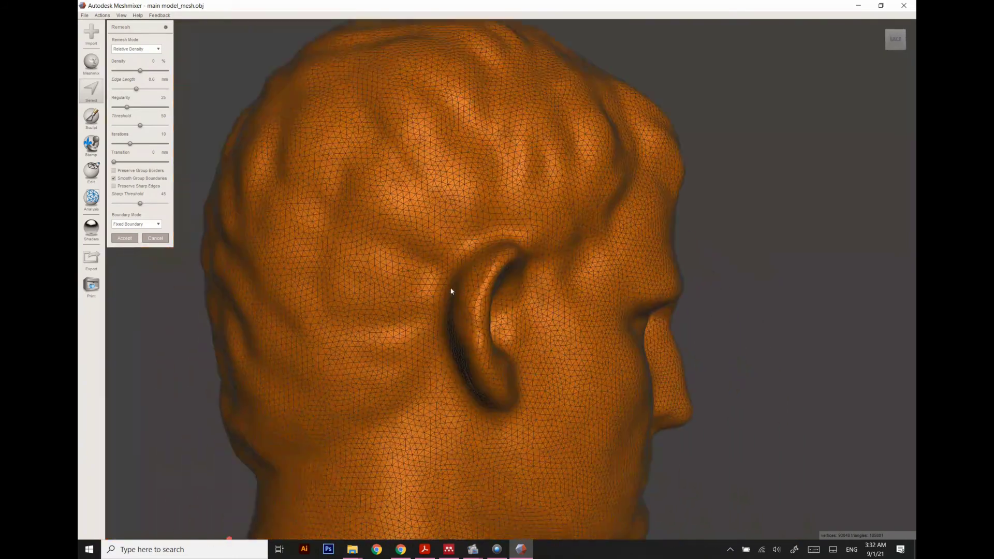
scroll(451, 291, "down", 4)
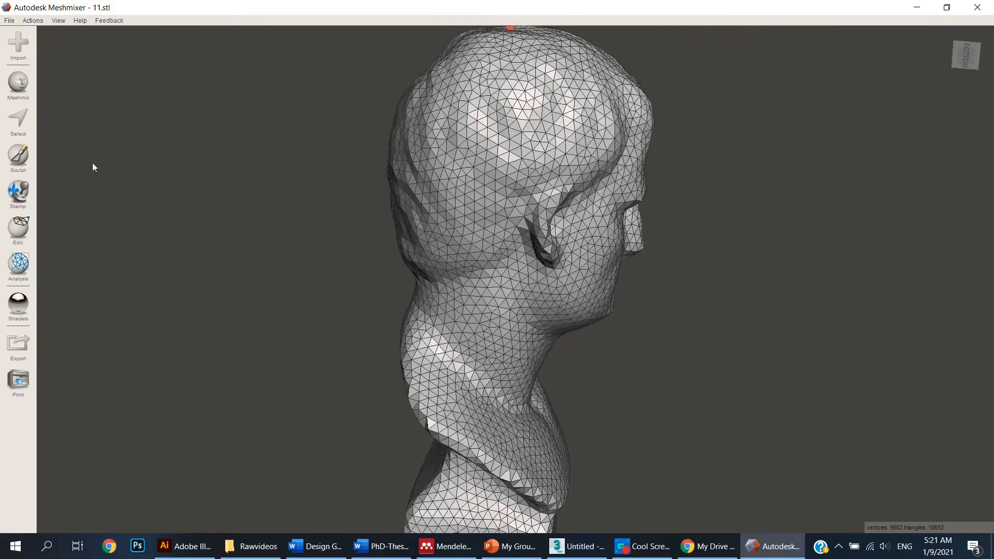
- Start Edit > Make Pattern on the head with Pattern Type set to Edges
left_click(18, 228)
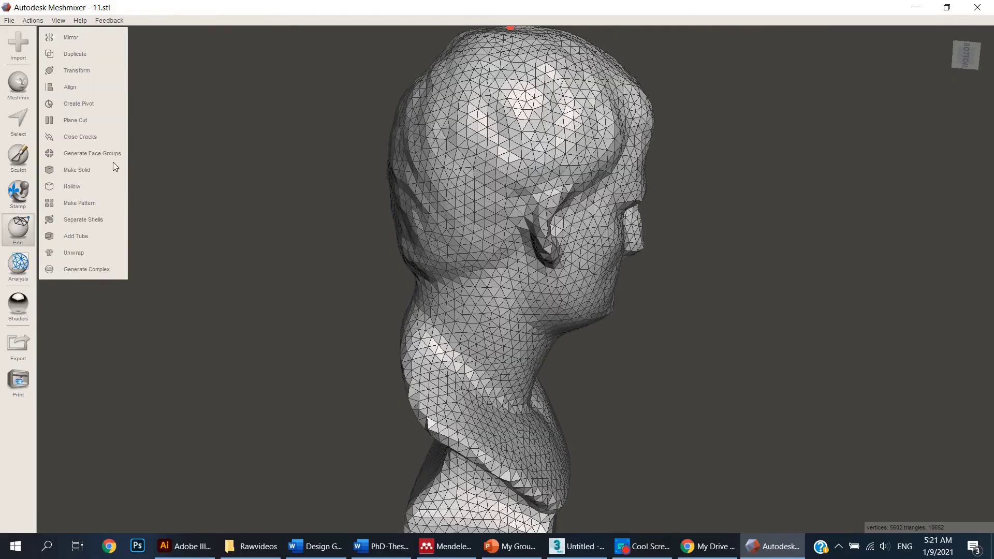
left_click(91, 204)
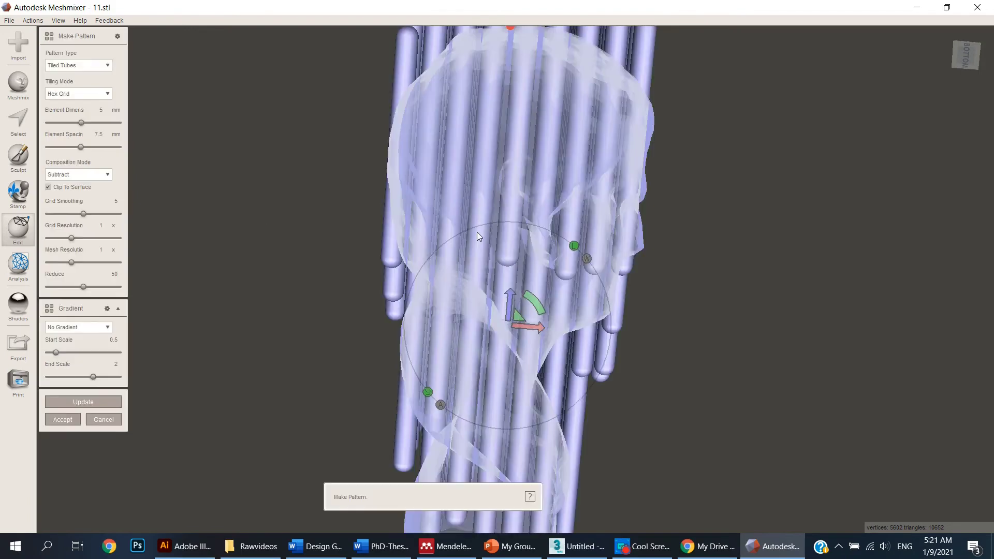
left_click(69, 67)
left_click(73, 77)
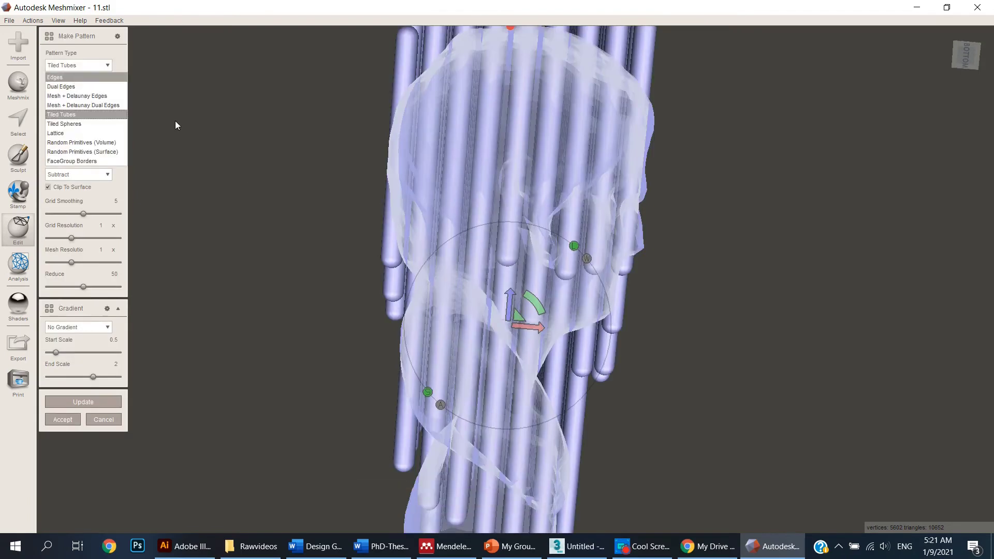
- Set Element Dimensions to 0.8 and accept the hex-grid edge pattern
scroll(459, 124, "up", 3)
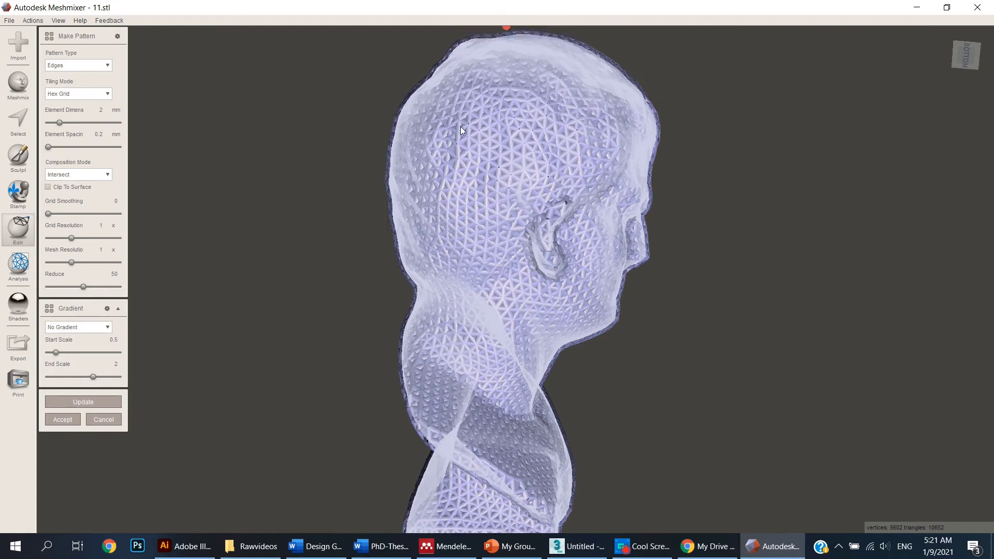
scroll(465, 129, "up", 3)
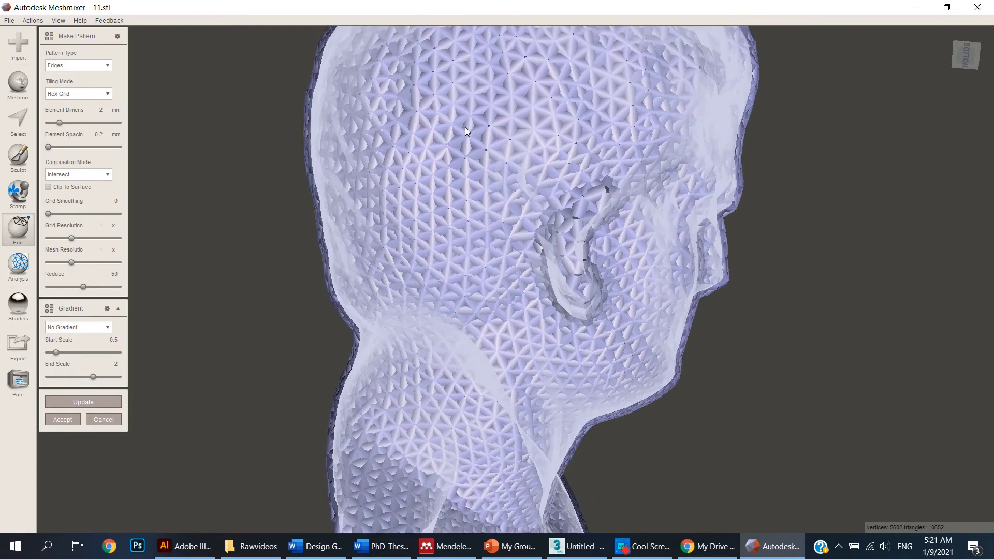
scroll(459, 191, "up", 1)
scroll(459, 195, "up", 1)
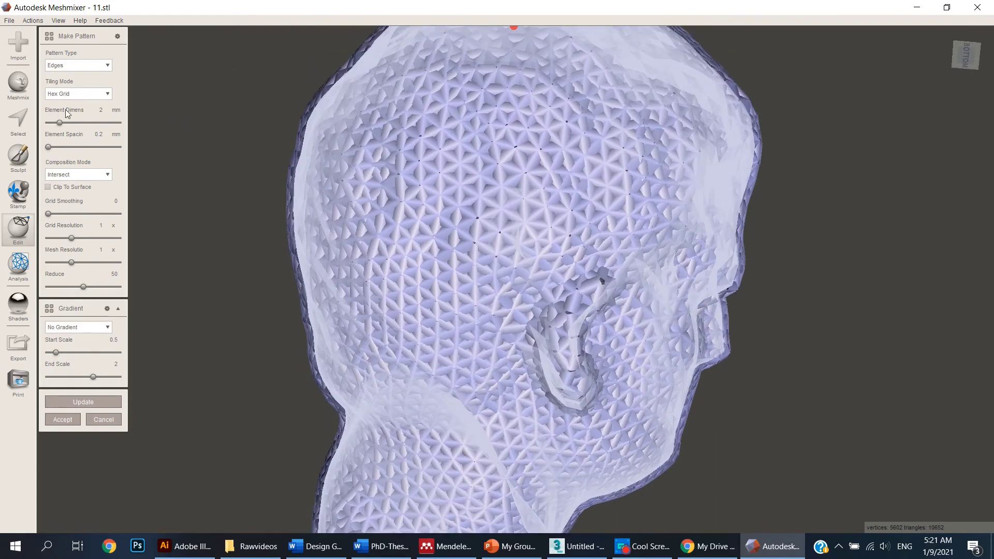
left_click(100, 110)
type("1")
key("Tab")
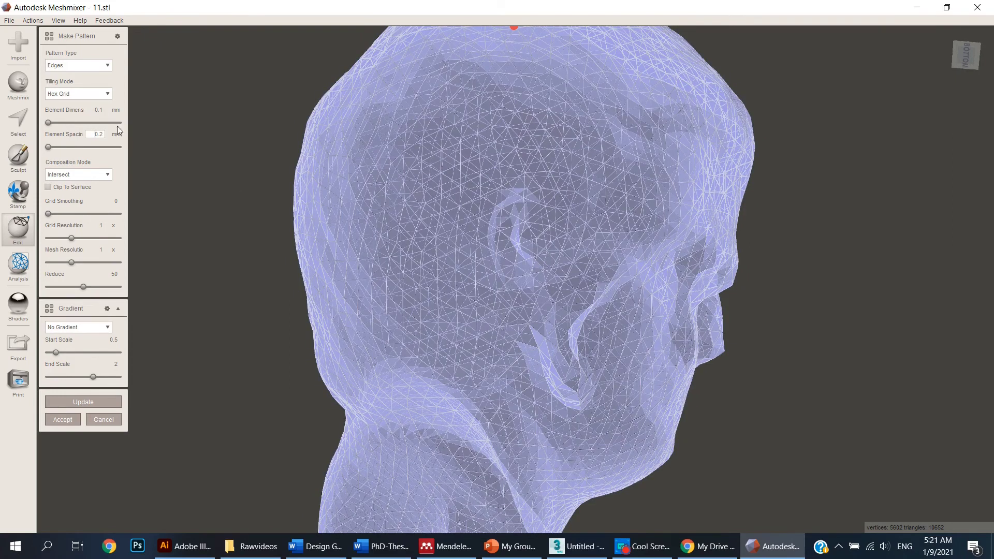
key("shift+Tab")
key("BackSpace")
type(".8")
key("Return")
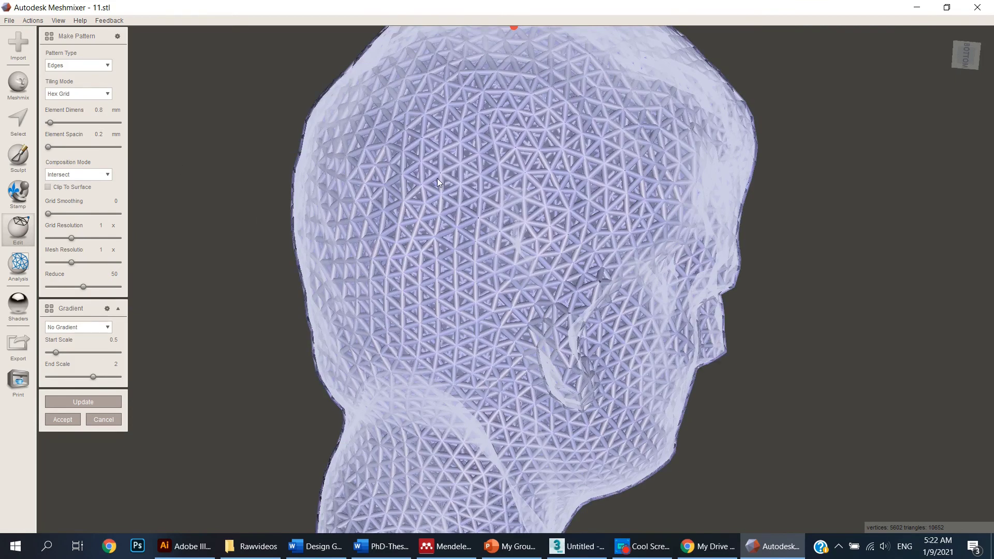
right_click_drag(437, 178, 438, 228)
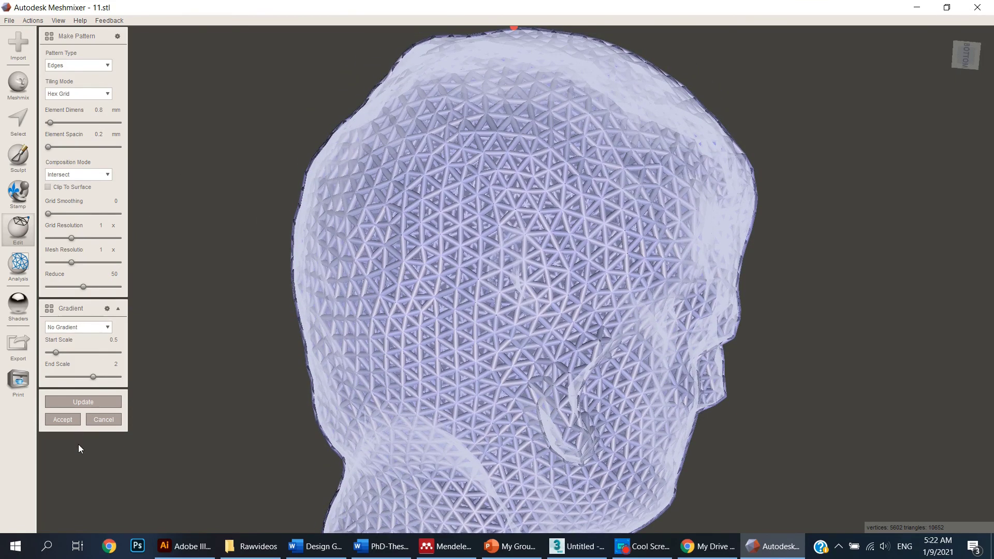
left_click(76, 421)
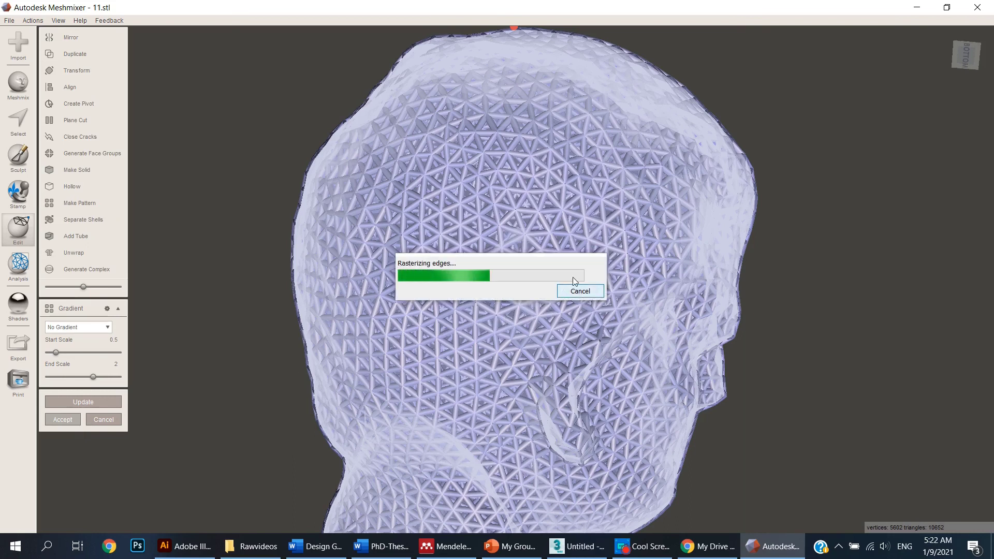